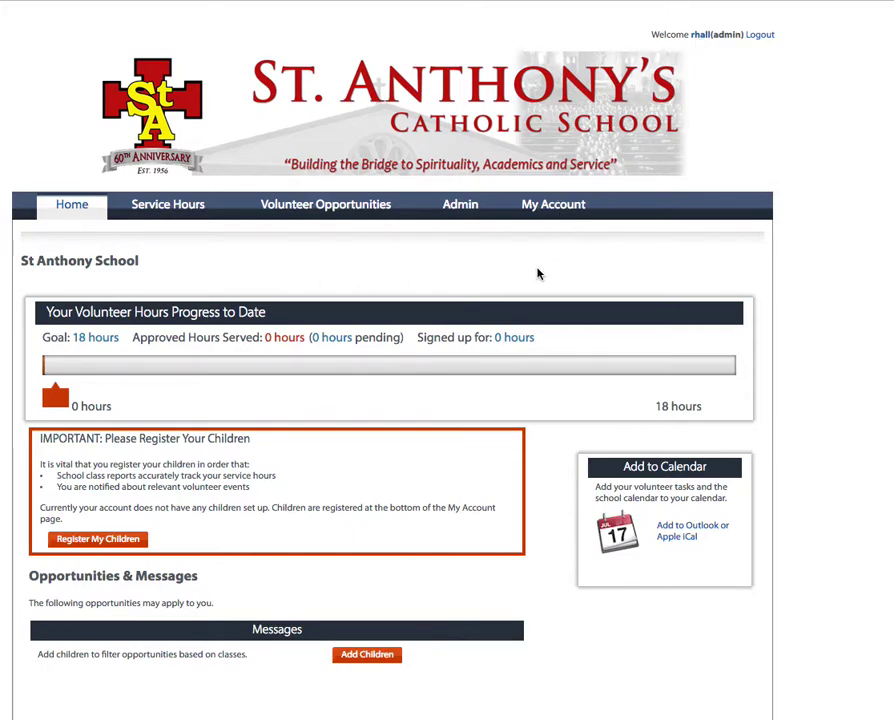
# Go to the Admin area's Classes & Groups page, which shows only the Kindergarten placeholder
pyautogui.click(460, 206)
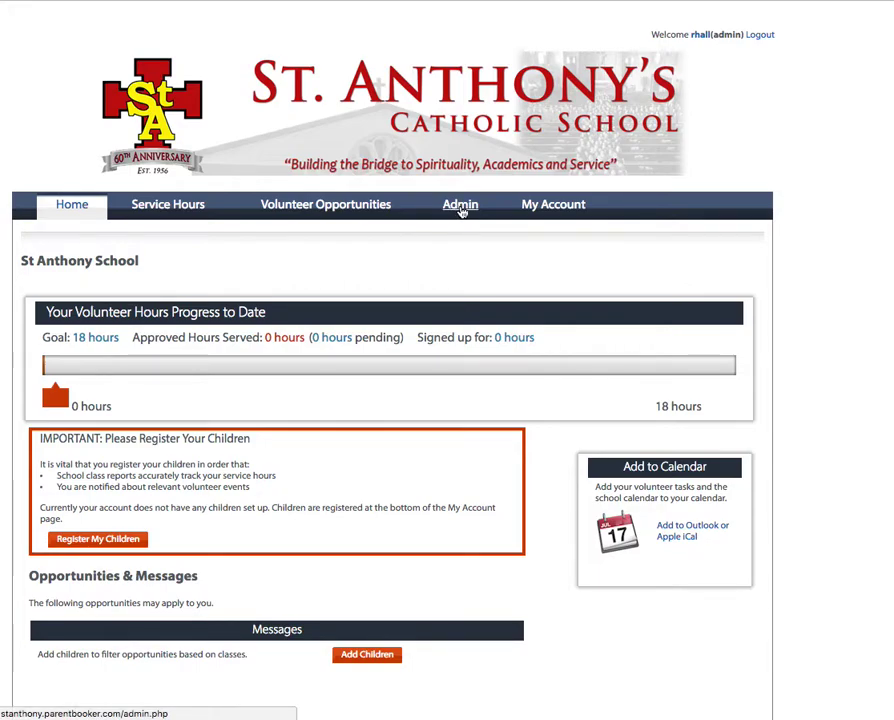
pyautogui.click(460, 207)
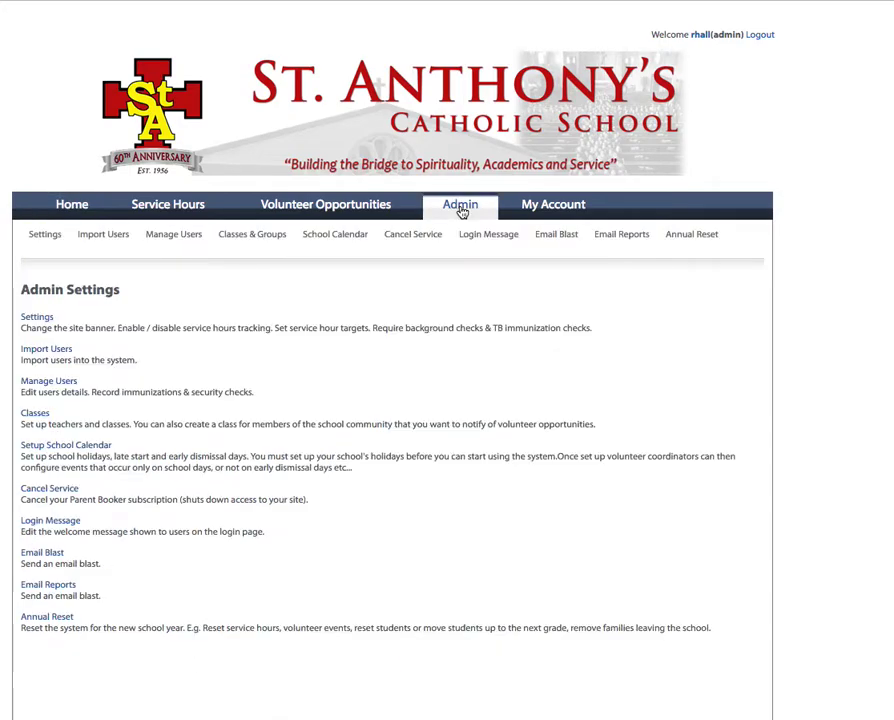
pyautogui.click(248, 239)
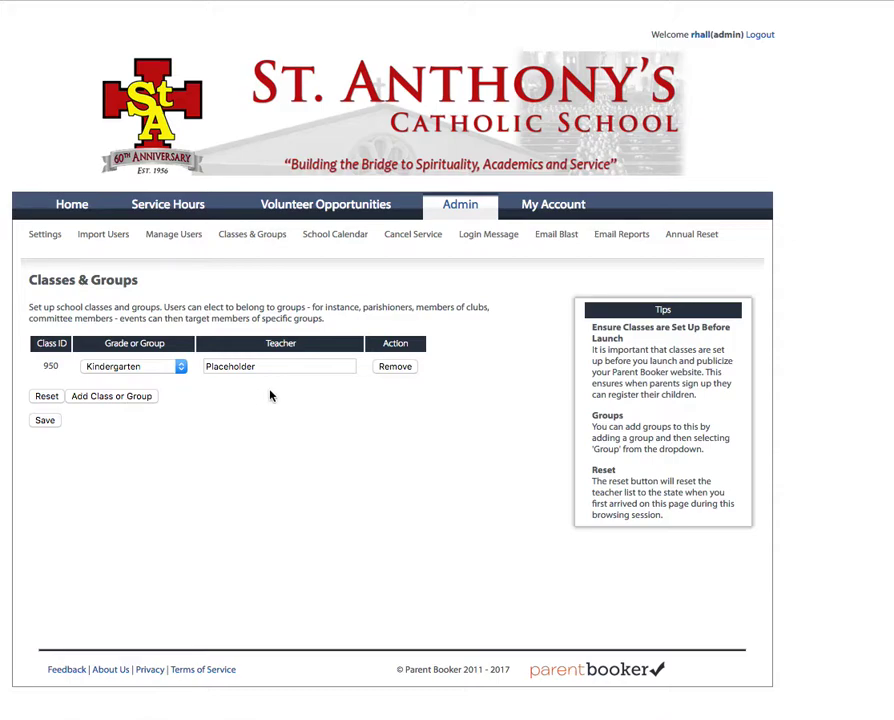
# Add a new 1st Grade class row and enter its teacher's name
pyautogui.click(99, 398)
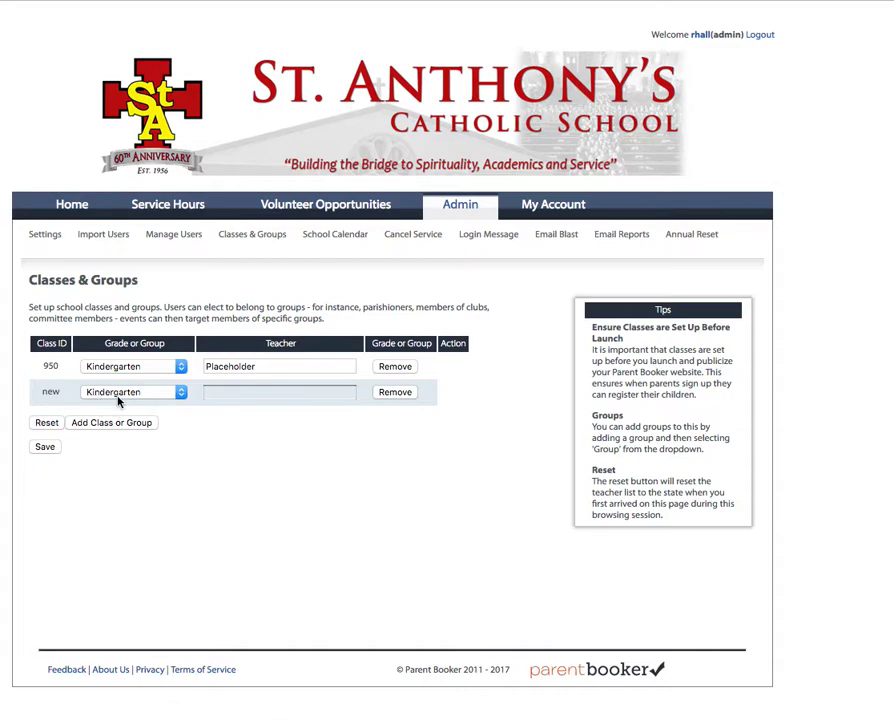
pyautogui.click(117, 393)
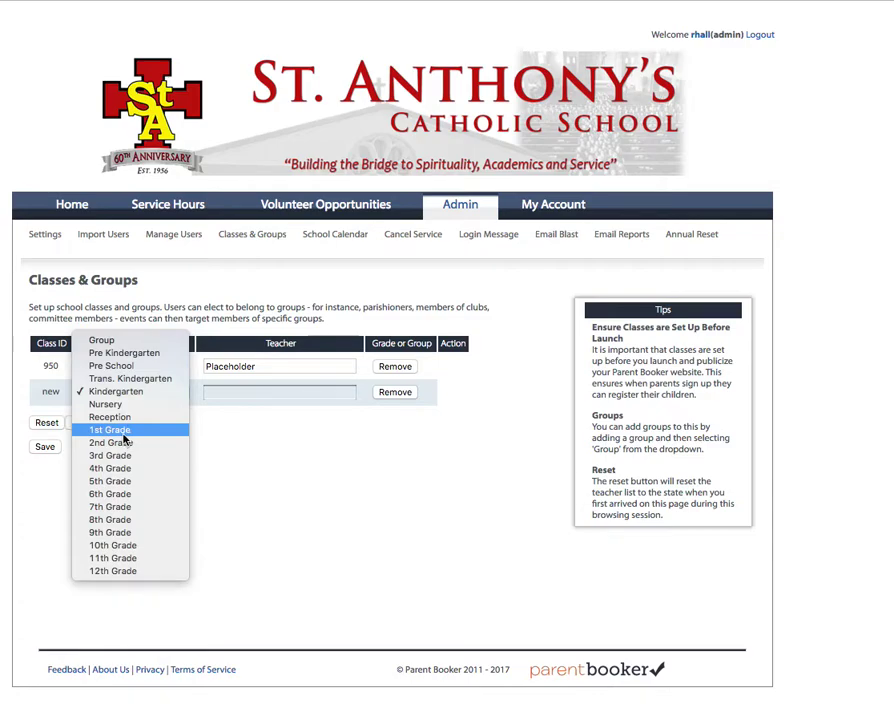
pyautogui.click(123, 433)
pyautogui.click(278, 393)
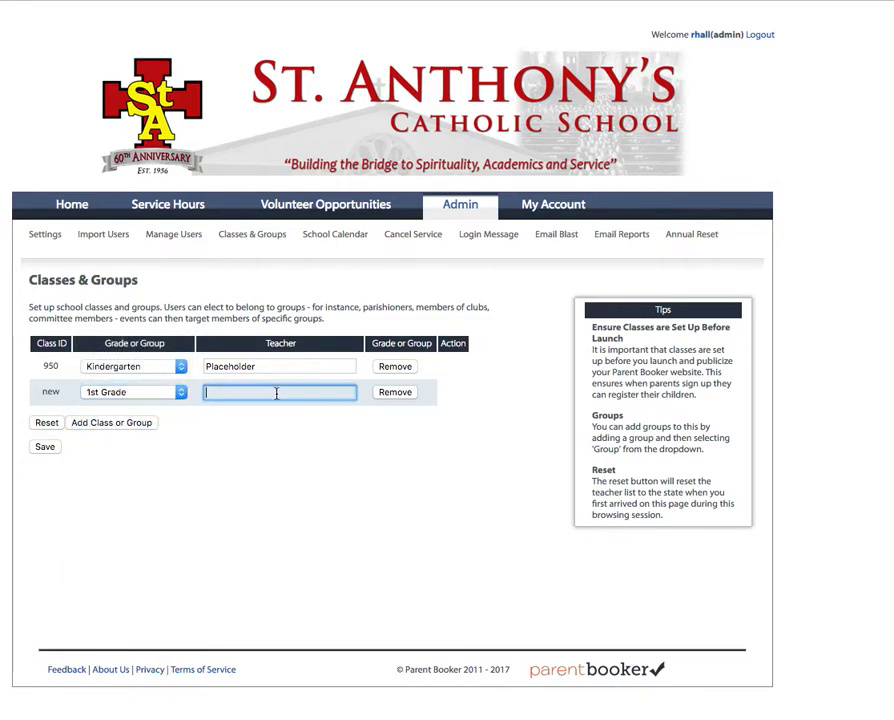
pyautogui.write('Mrs Smith')
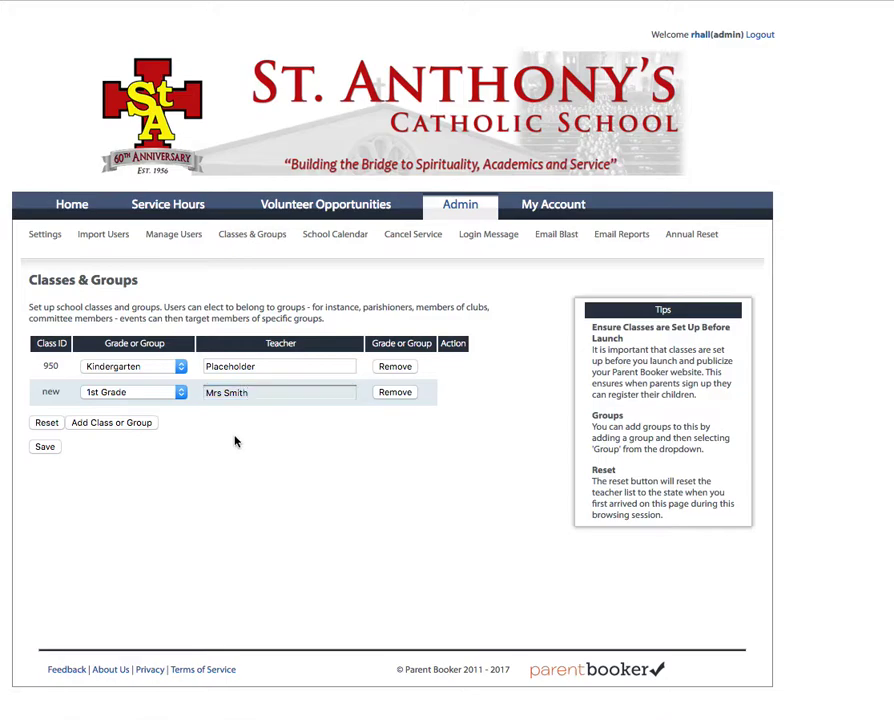
# Add a 2nd Grade class row with its teacher's name
pyautogui.click(115, 424)
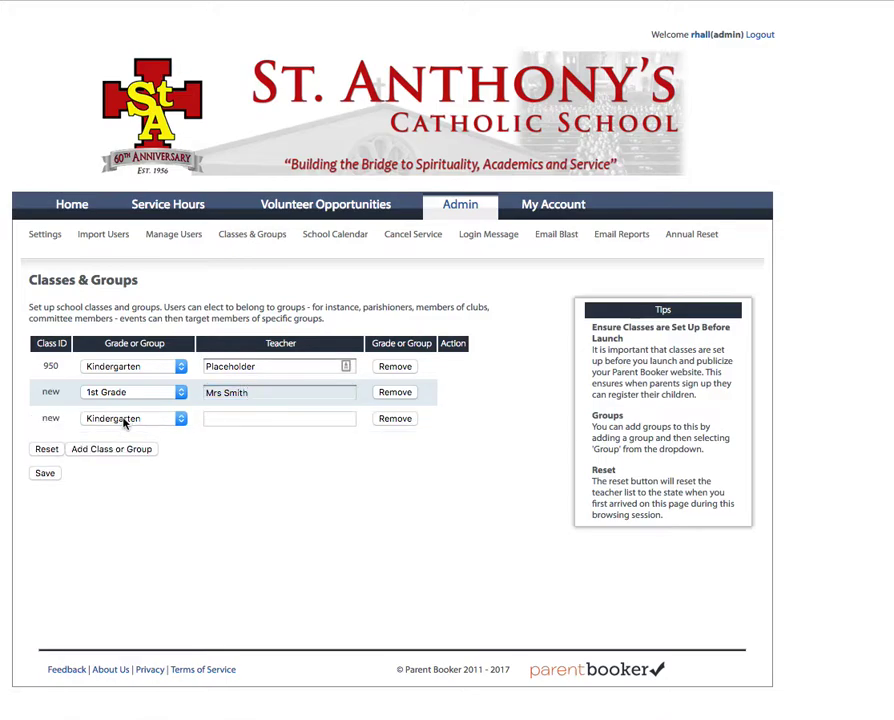
pyautogui.click(125, 419)
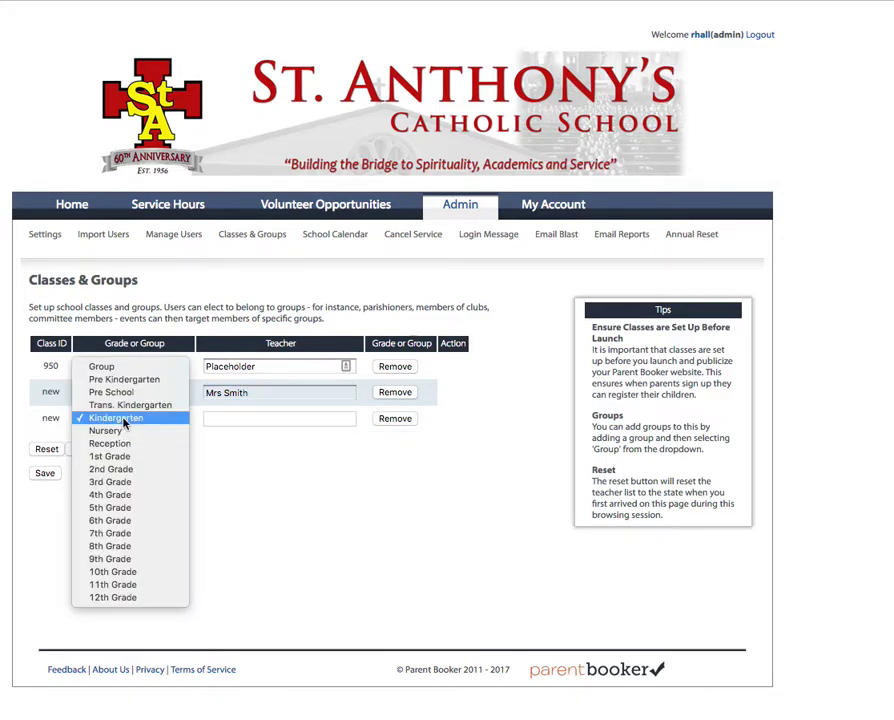
pyautogui.click(130, 470)
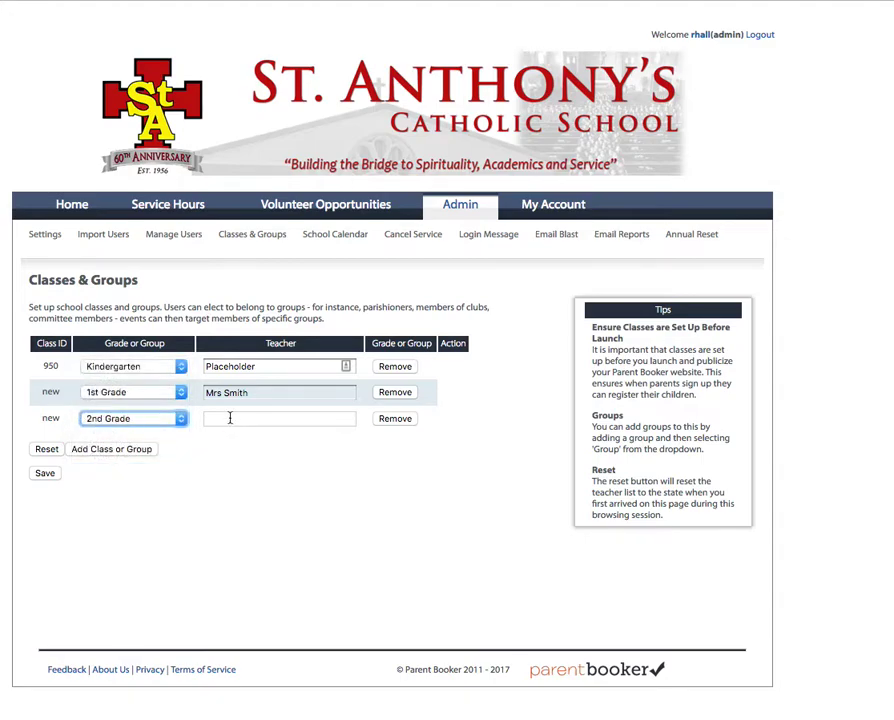
pyautogui.click(232, 420)
pyautogui.write('Mrs Jones')
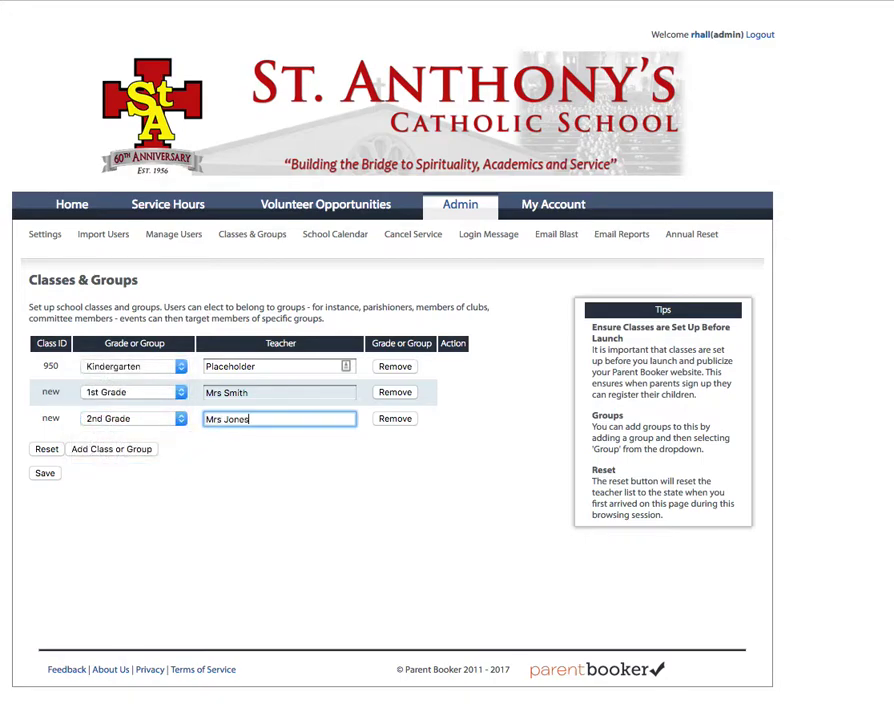
pyautogui.click(221, 487)
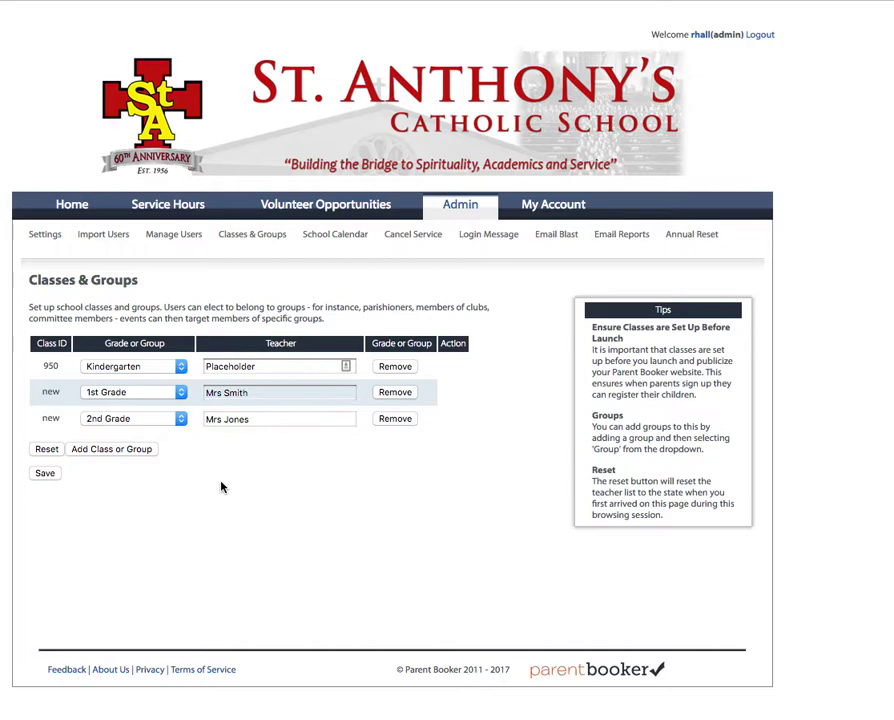
# Add a 3rd Grade class row with its teacher's name
pyautogui.click(110, 449)
pyautogui.click(119, 446)
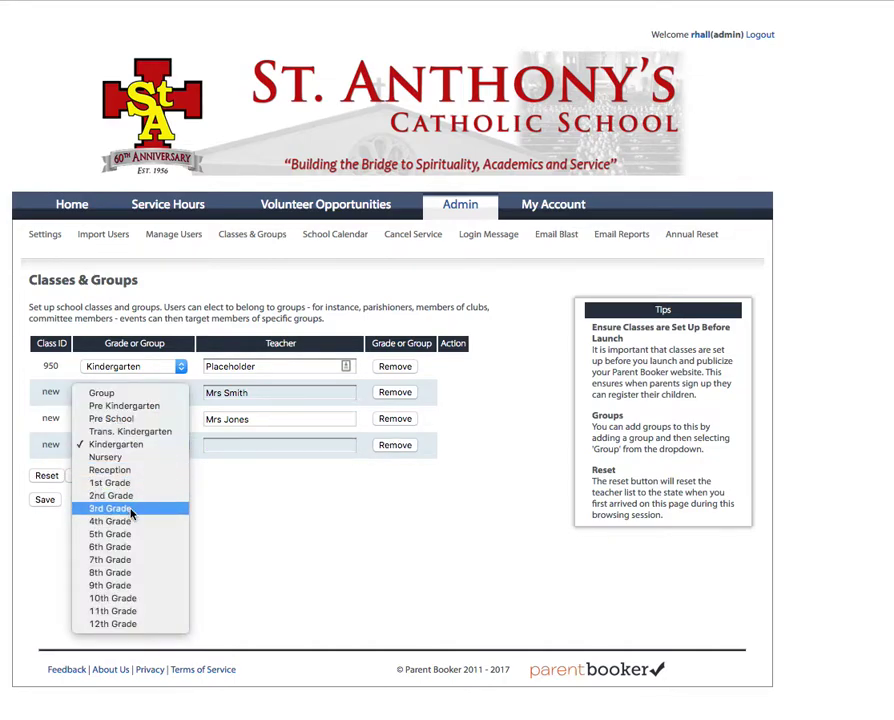
pyautogui.click(180, 510)
pyautogui.click(238, 441)
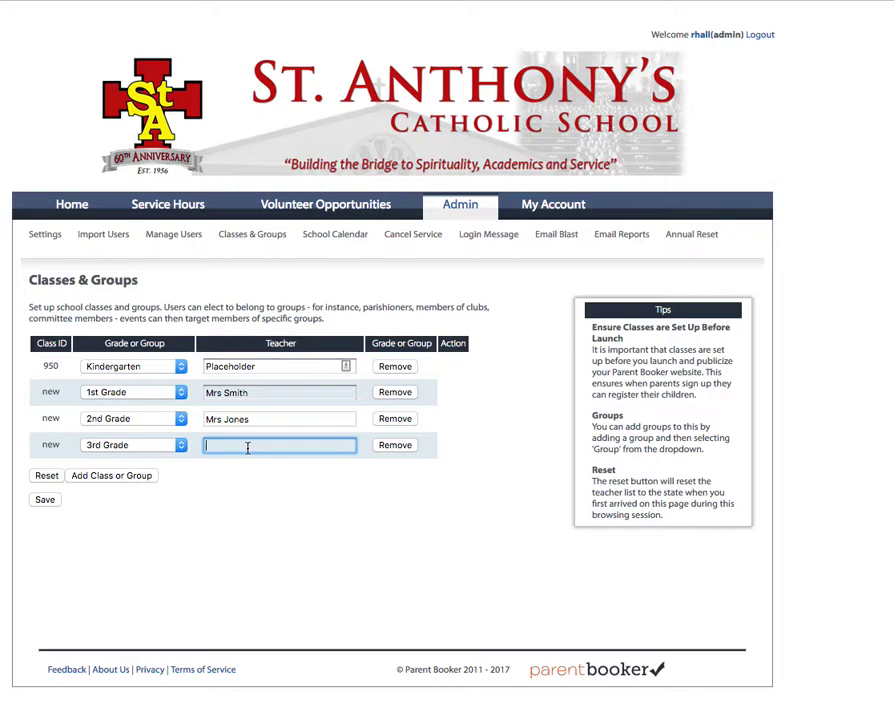
pyautogui.write('Mr Smith')
pyautogui.click(225, 519)
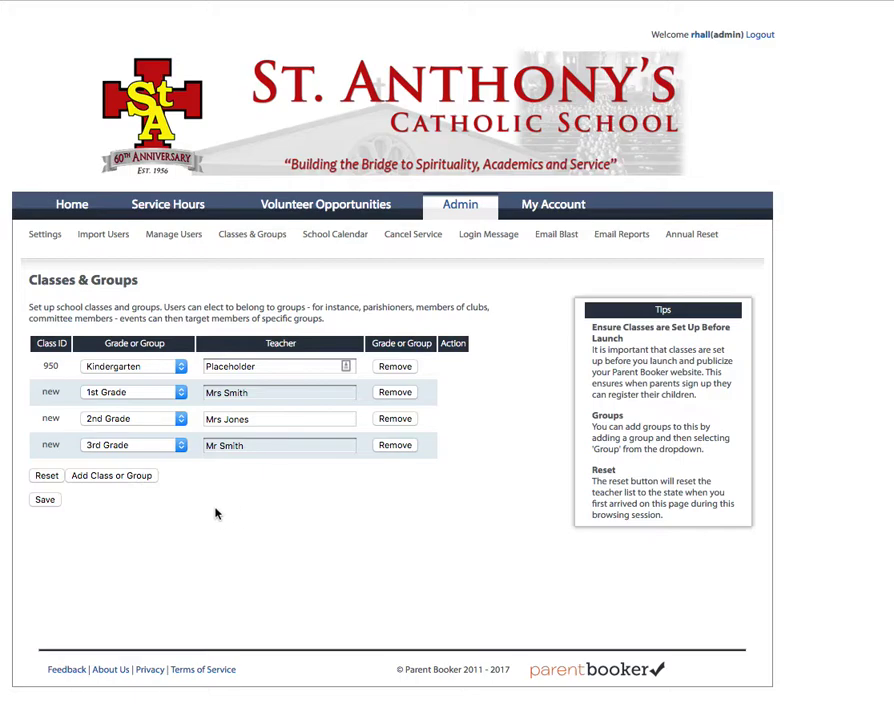
# Add a Group row named 'School Auction Committee'
pyautogui.click(97, 477)
pyautogui.click(108, 474)
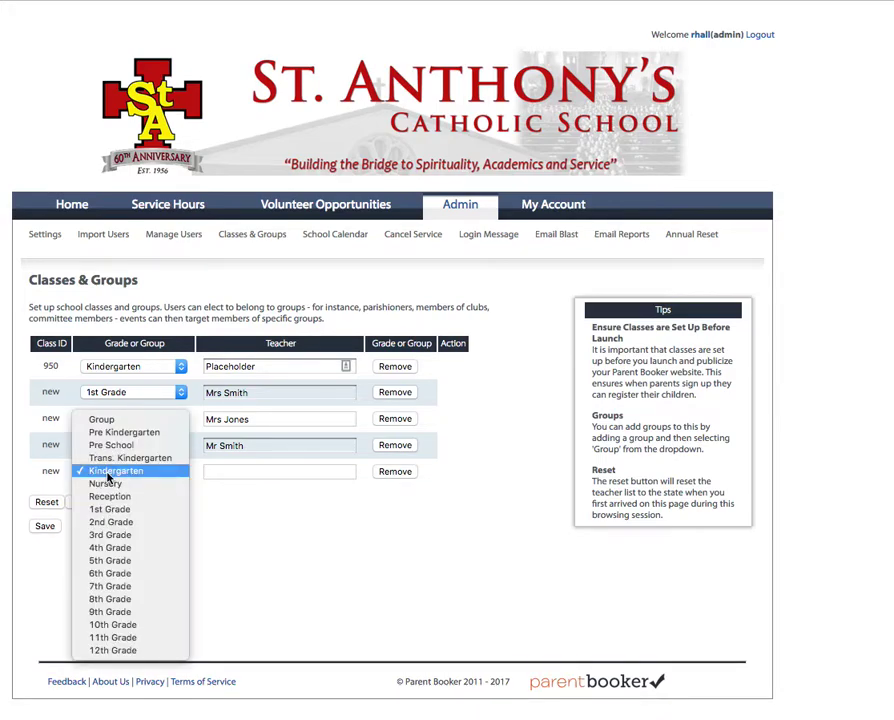
pyautogui.click(108, 472)
pyautogui.click(108, 474)
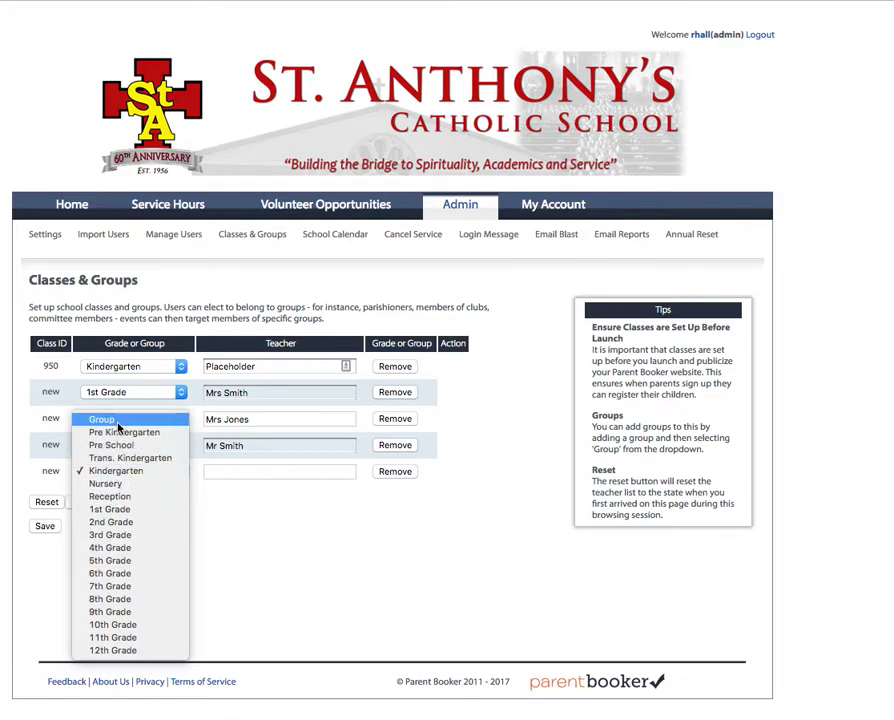
pyautogui.click(118, 424)
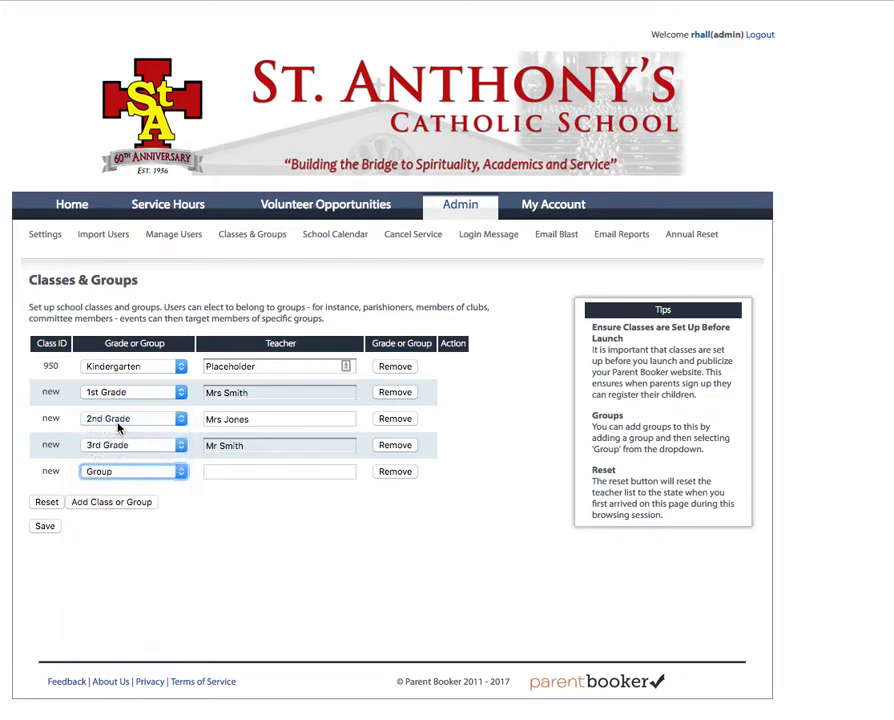
pyautogui.click(218, 472)
pyautogui.write('Sch')
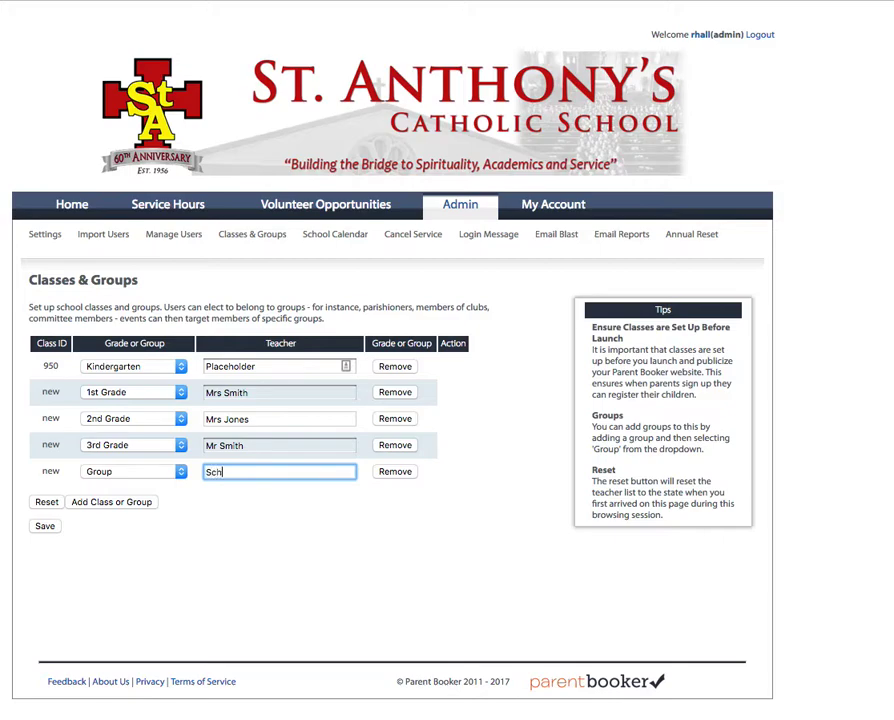
pyautogui.write('ool Auction Committee')
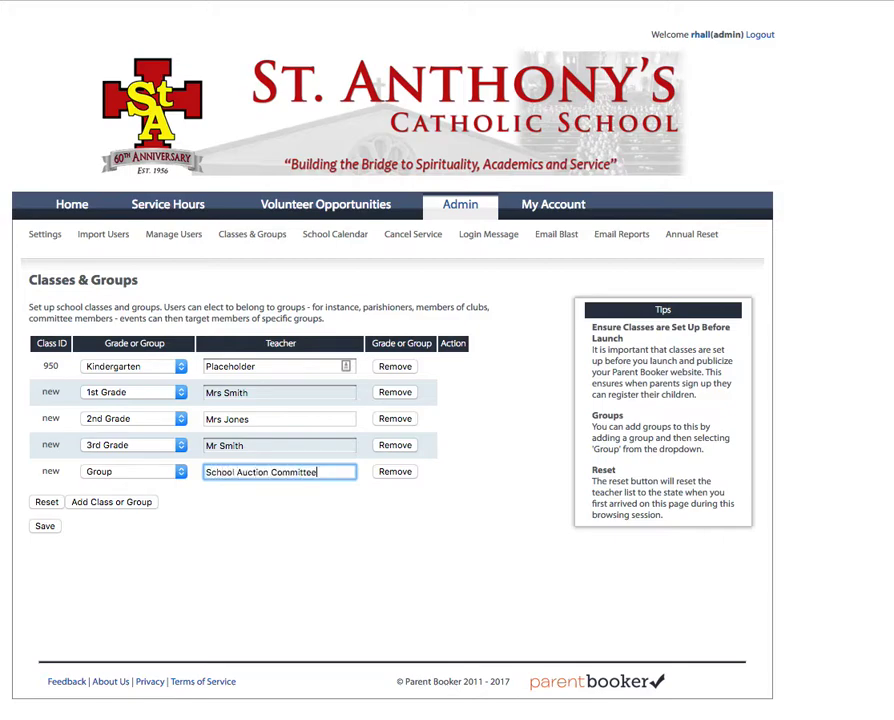
pyautogui.click(380, 553)
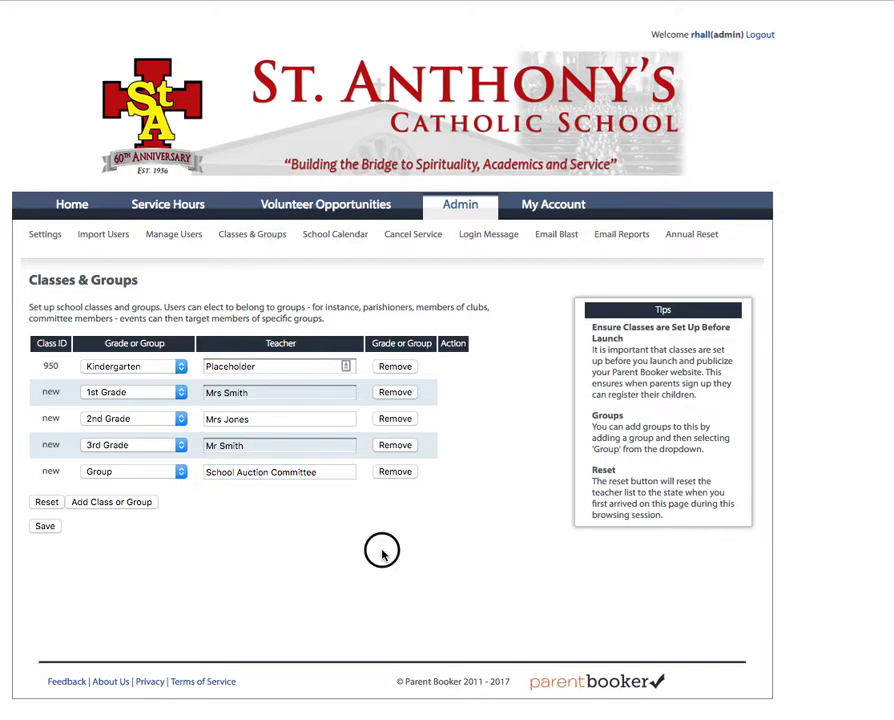
# Add another Group row named 'PTA'
pyautogui.click(123, 503)
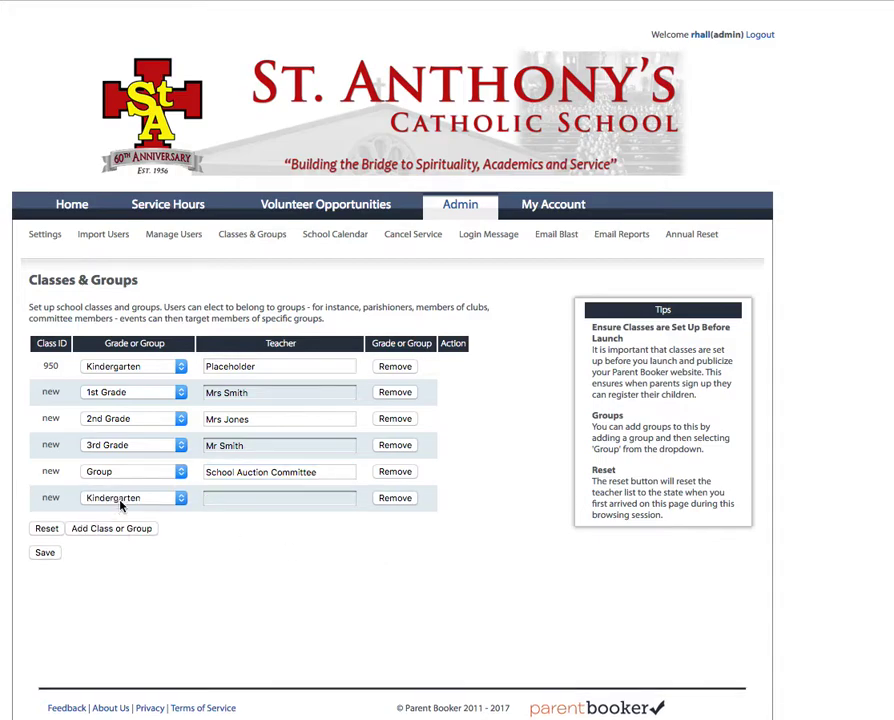
pyautogui.click(120, 505)
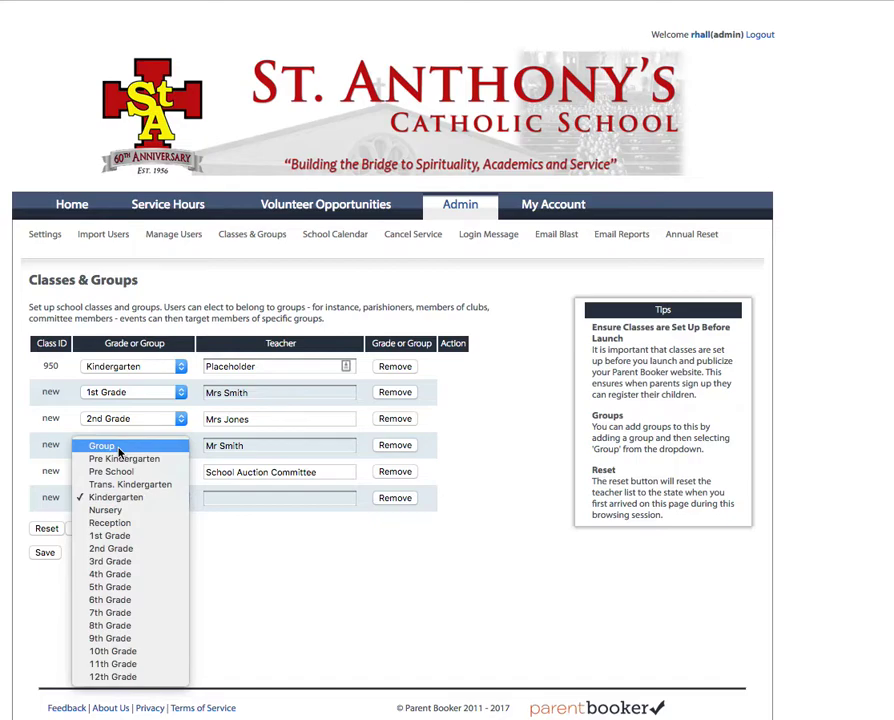
pyautogui.click(124, 447)
pyautogui.click(231, 497)
pyautogui.write('PTA')
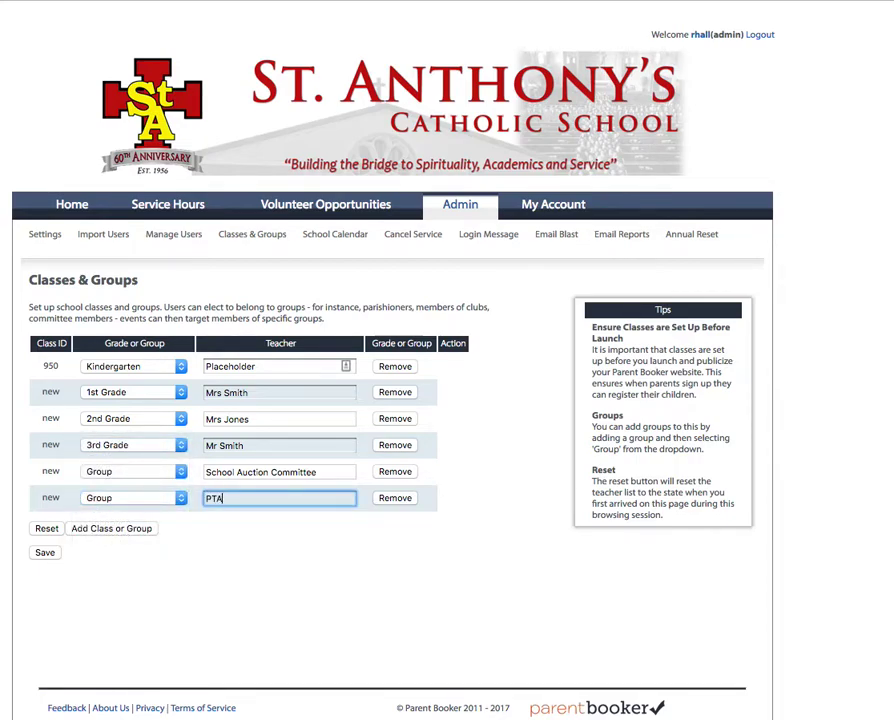
pyautogui.click(190, 554)
# Add a 'Fathers Club' Group row and save the Classes & Groups list
pyautogui.click(101, 529)
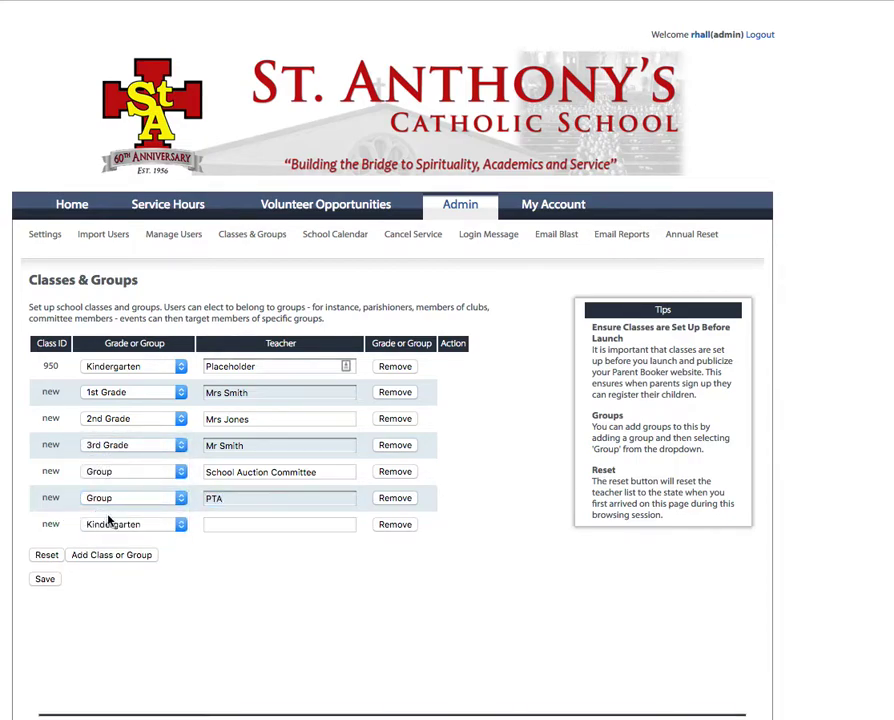
pyautogui.click(118, 524)
pyautogui.click(118, 476)
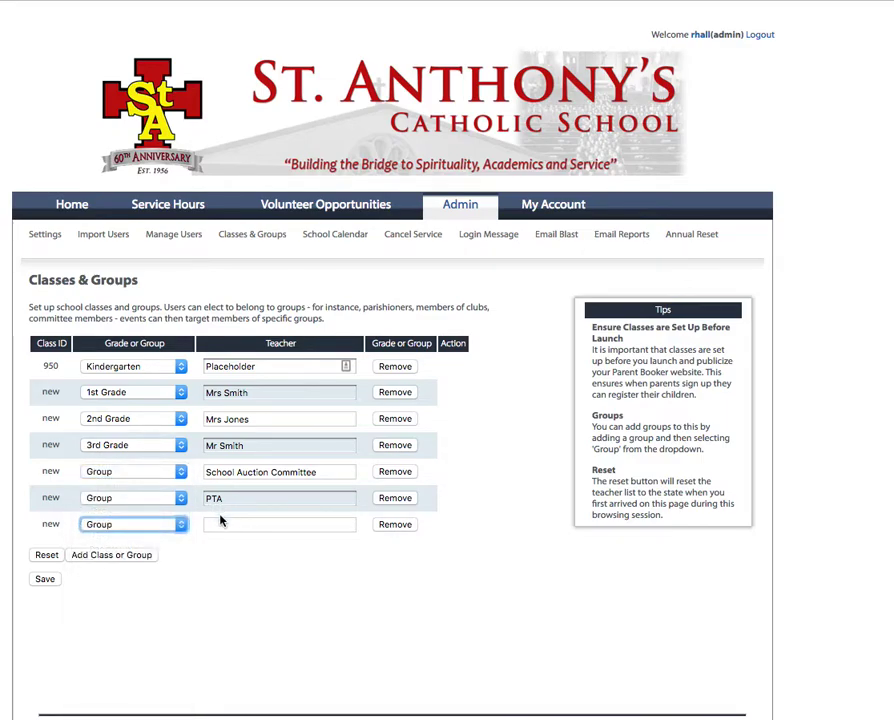
pyautogui.click(224, 523)
pyautogui.write('Fathers Club')
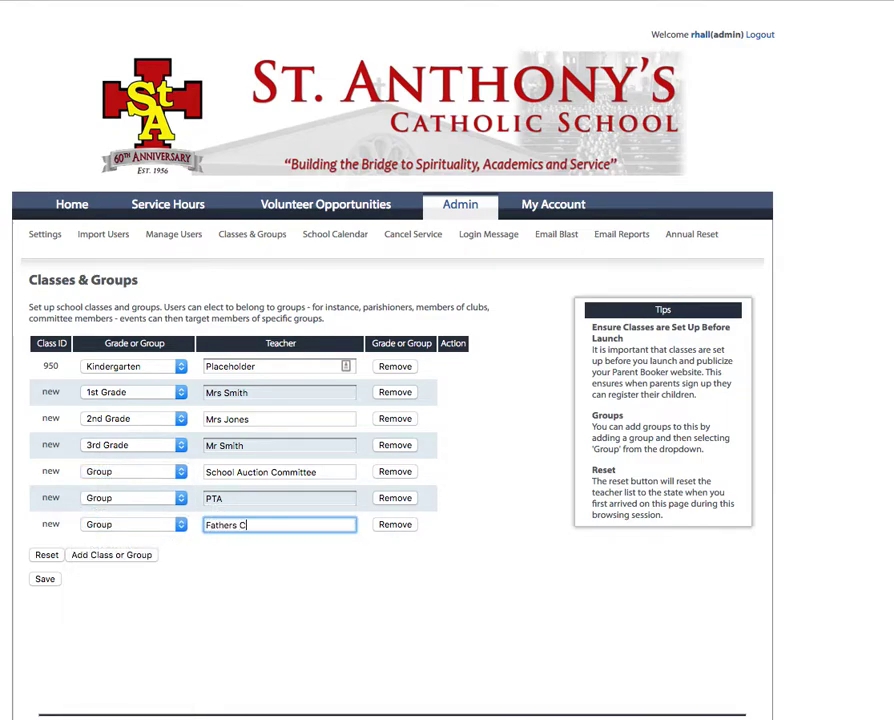
pyautogui.click(205, 578)
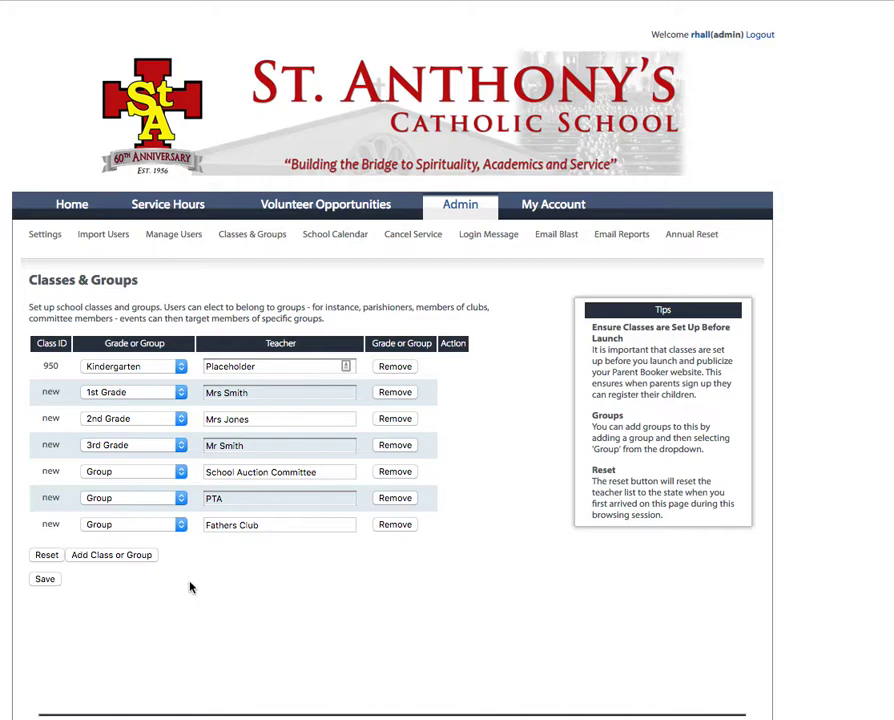
pyautogui.click(46, 580)
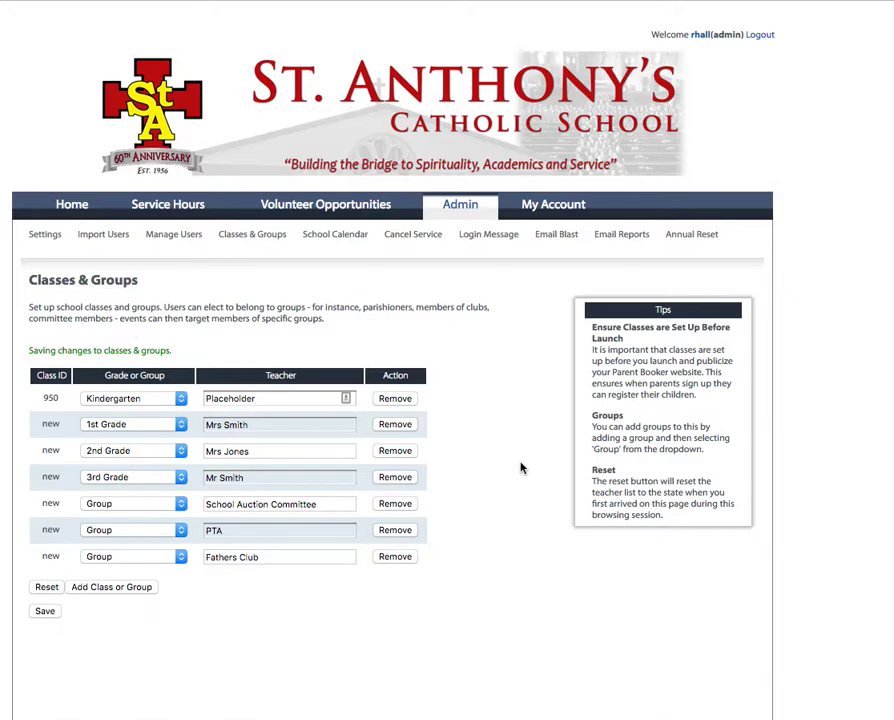
# In My Account, tick School Auction Committee, PTA and Fathers Club, then save changes
pyautogui.click(558, 210)
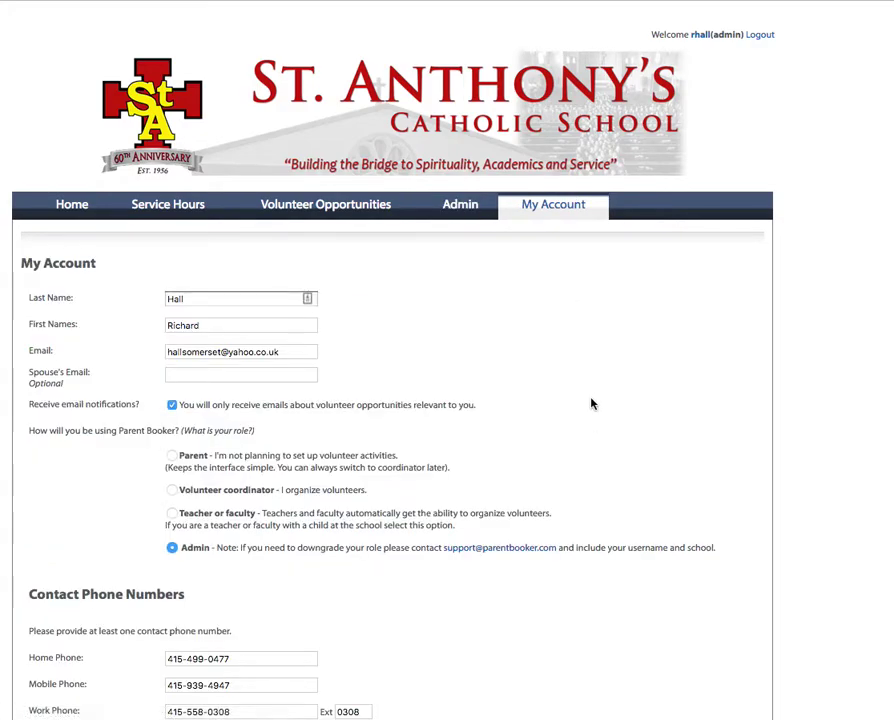
pyautogui.scroll(-5, 590, 400)
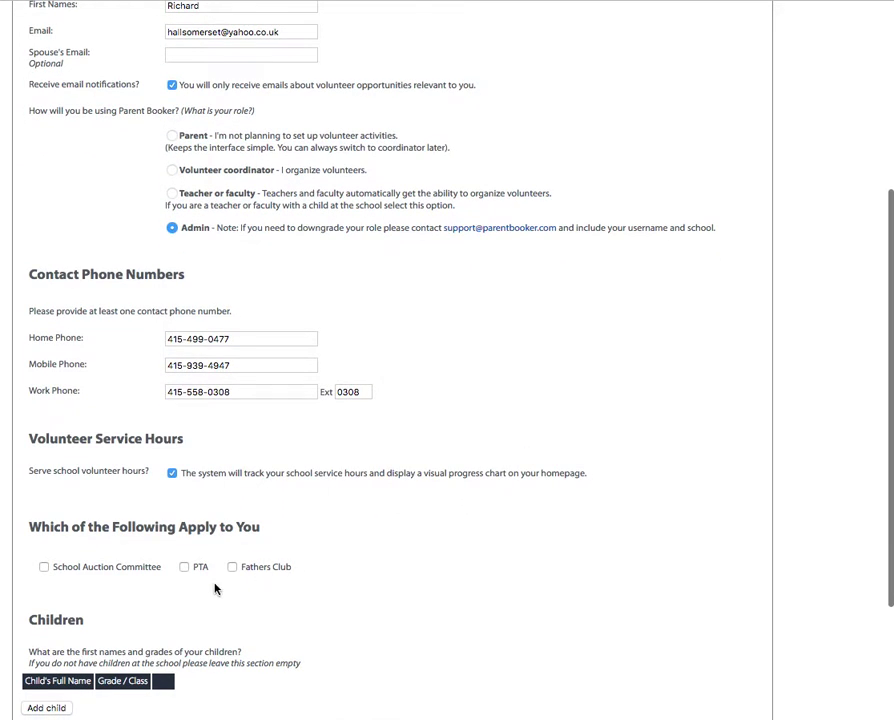
pyautogui.scroll(4, 296, 516)
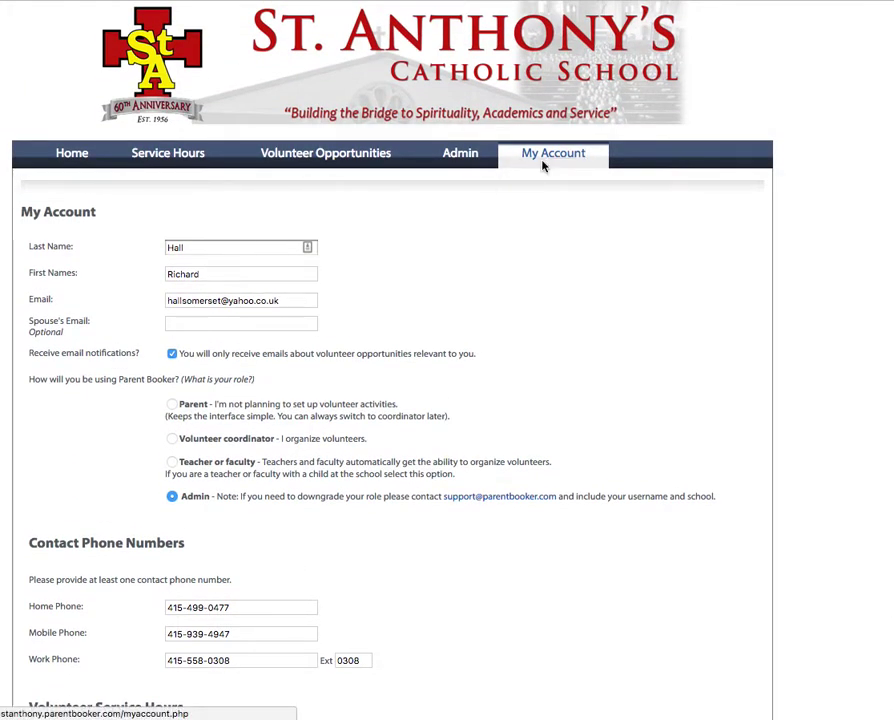
pyautogui.scroll(-5, 546, 266)
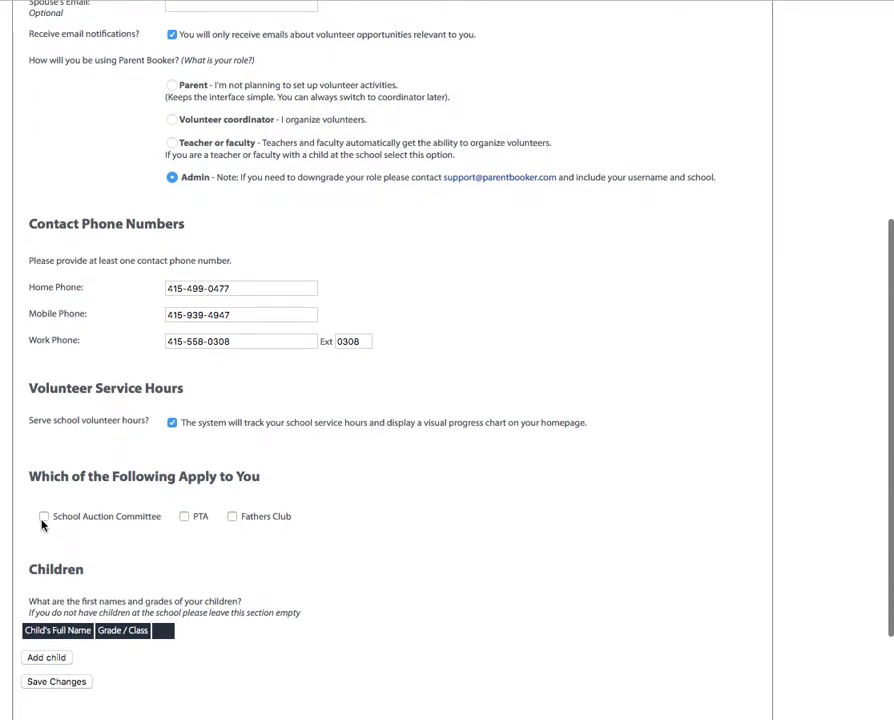
pyautogui.click(44, 517)
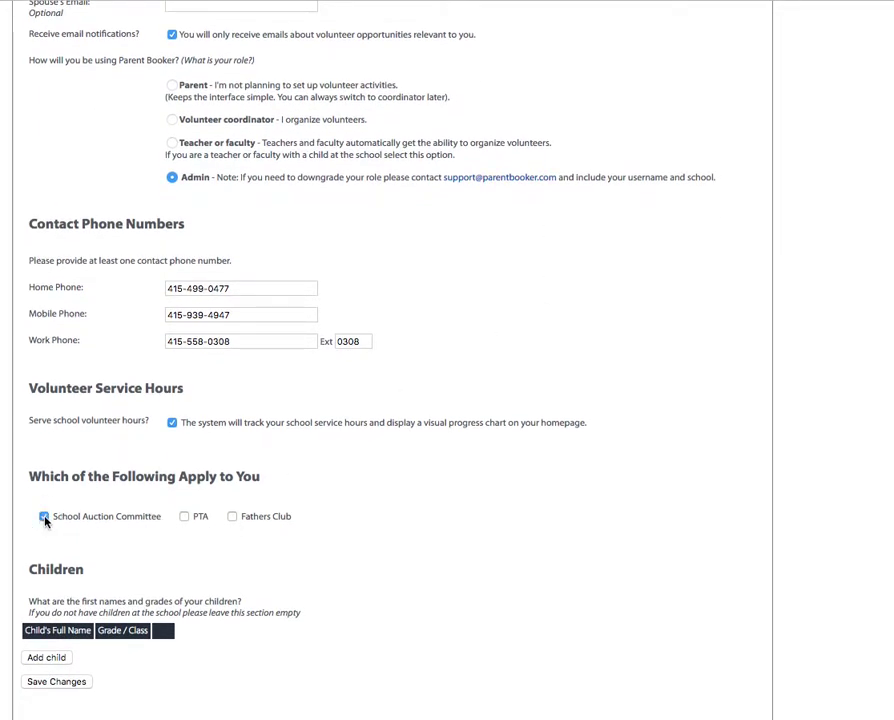
pyautogui.click(186, 520)
pyautogui.click(235, 519)
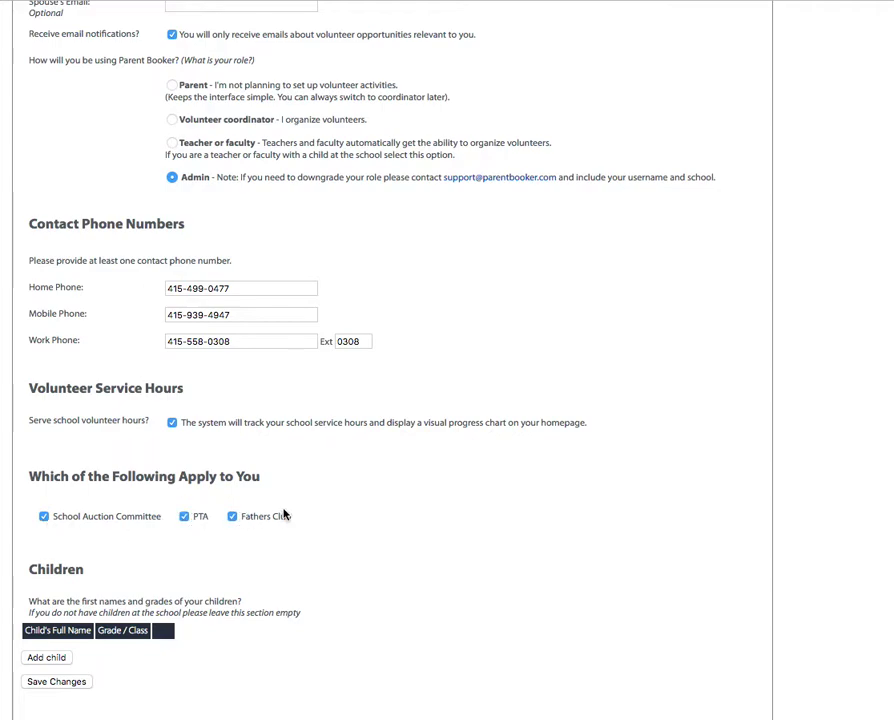
pyautogui.scroll(-3, 286, 516)
pyautogui.click(38, 542)
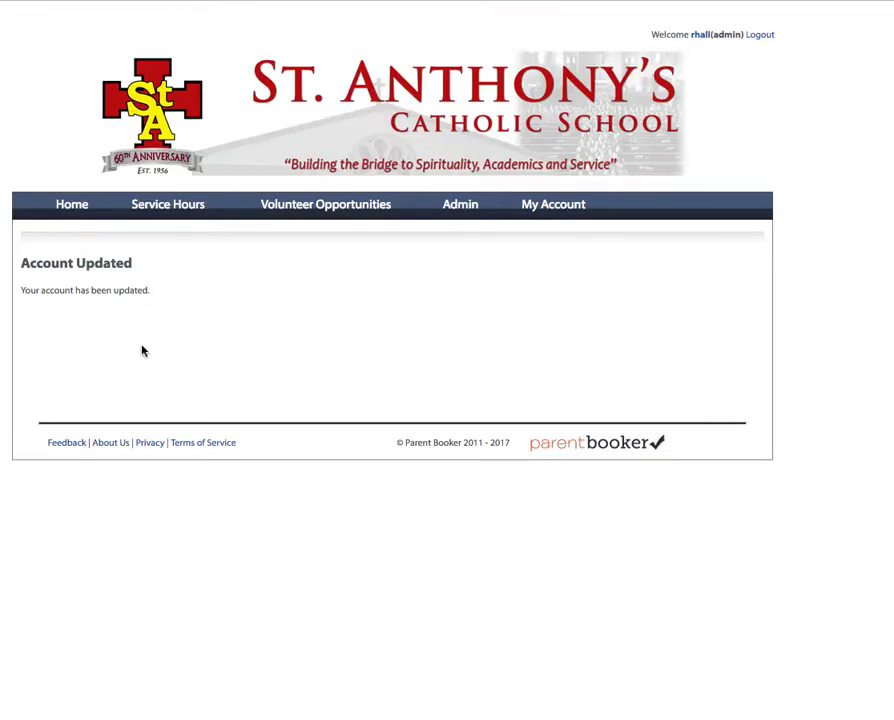
# In Admin's Manage Users, show all users and their group memberships
pyautogui.click(459, 207)
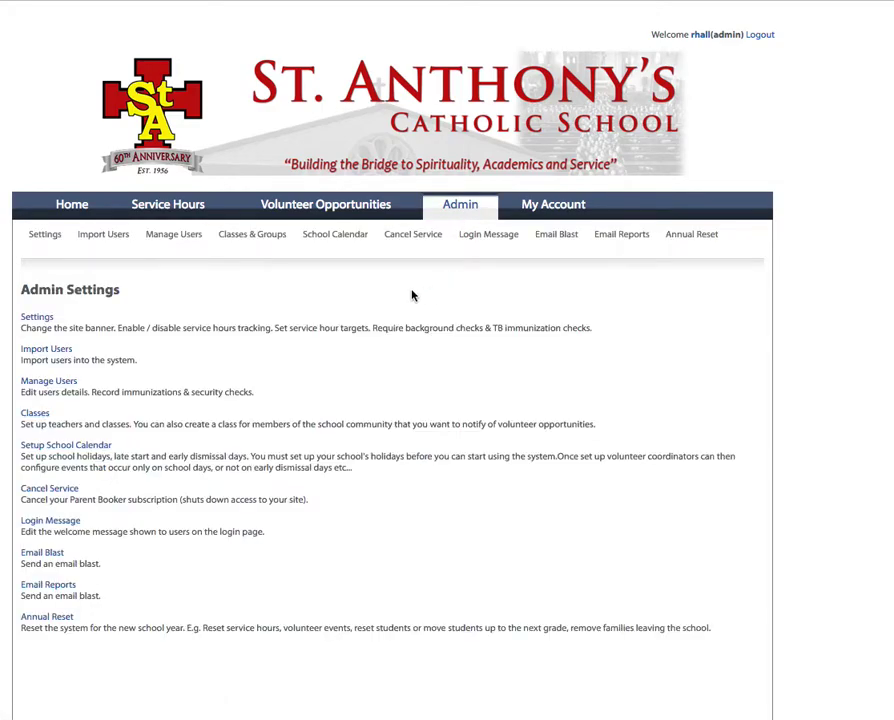
pyautogui.click(167, 240)
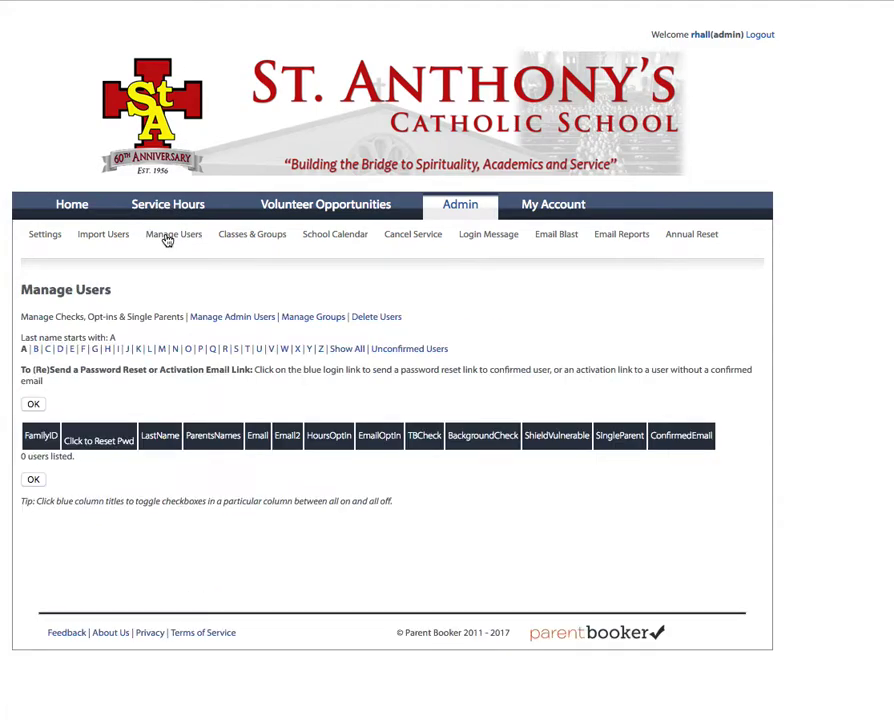
pyautogui.click(346, 351)
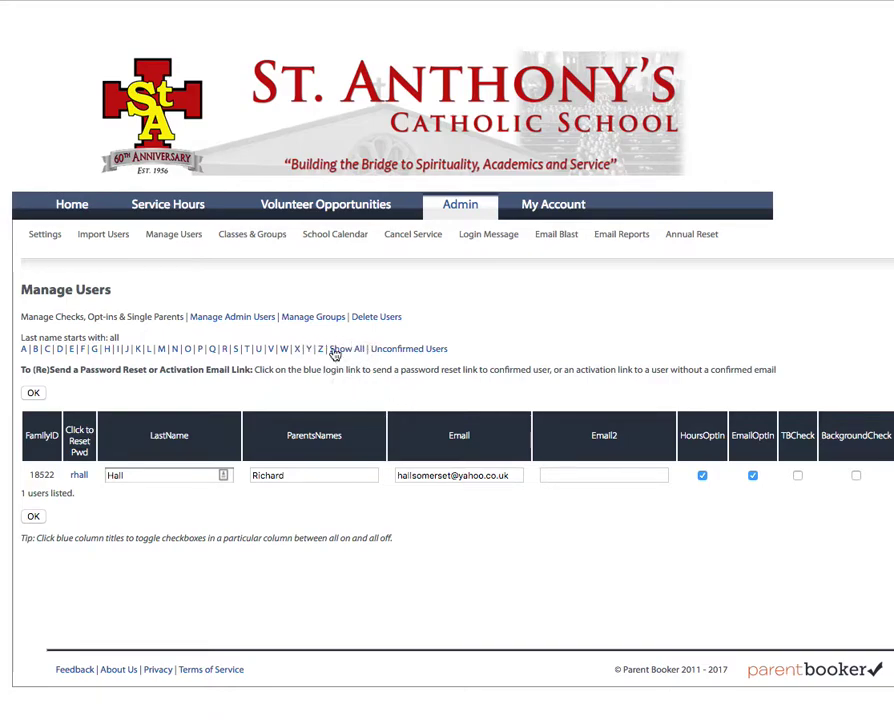
pyautogui.click(311, 318)
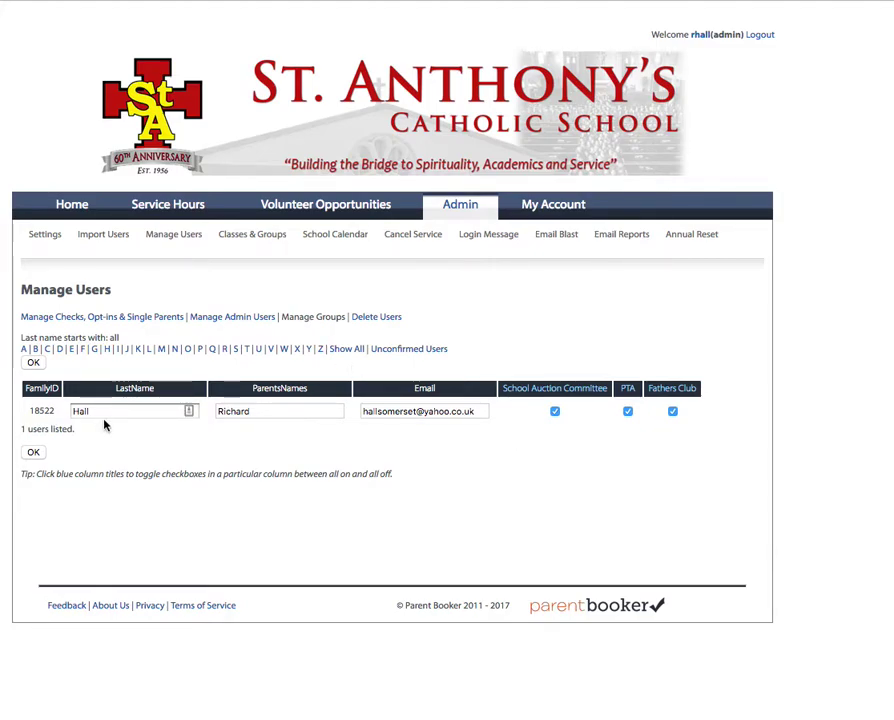
# Untick School Auction Committee and PTA for the user and apply the change
pyautogui.click(555, 414)
pyautogui.click(628, 412)
pyautogui.click(33, 452)
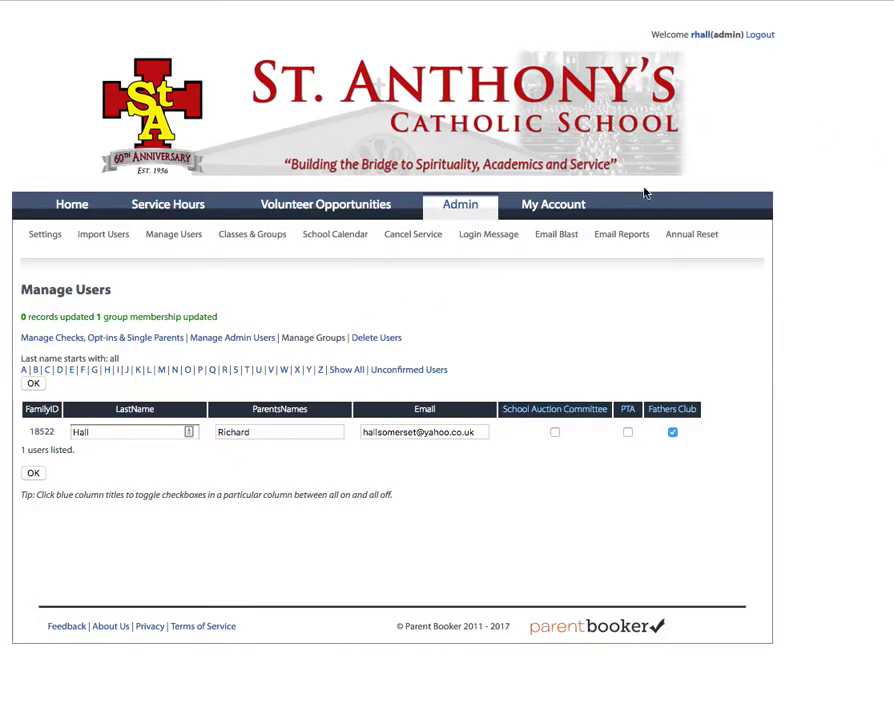
pyautogui.click(458, 206)
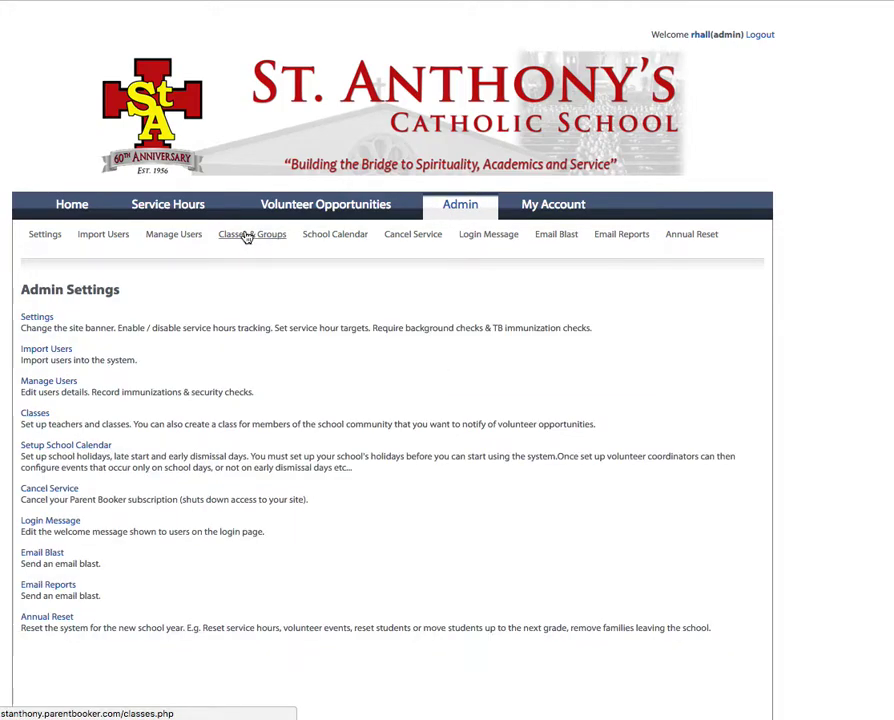
# Reopen the Classes & Groups sub-tab to view the four classes and three groups
pyautogui.click(248, 235)
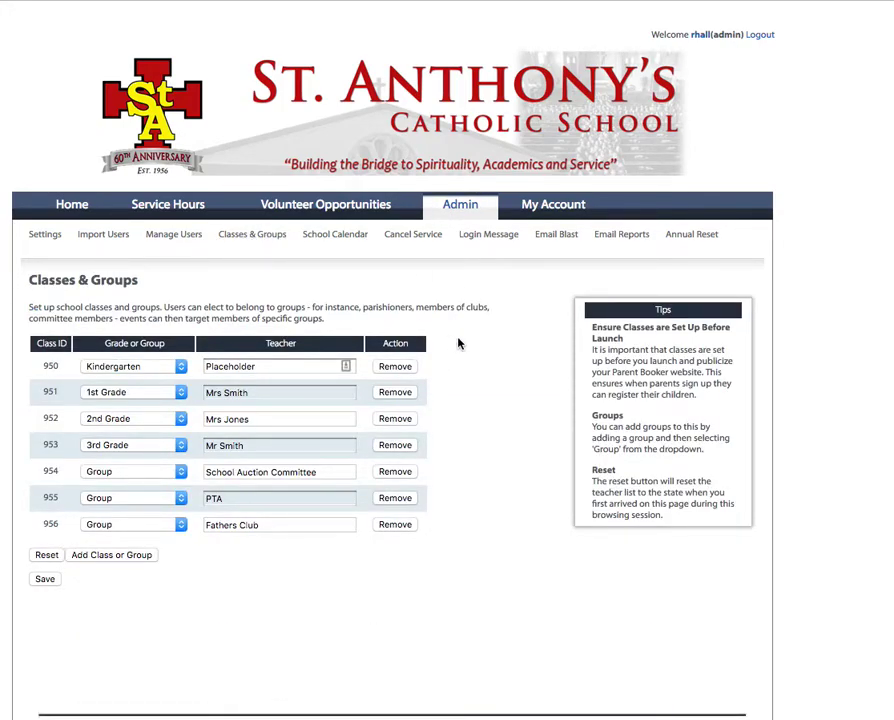